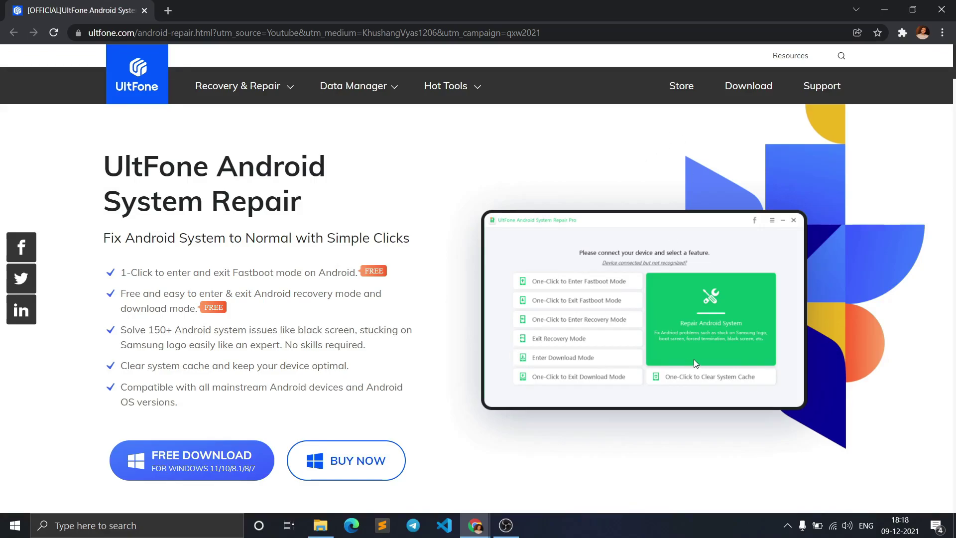
Step: Scroll the product page to the grid of fixable problems like bootloops and black screens
{"action": "scroll", "coordinate": [513, 369], "scroll_direction": "down", "scroll_amount": 3}
{"action": "scroll", "coordinate": [513, 379], "scroll_direction": "down", "scroll_amount": 3}
{"action": "scroll", "coordinate": [515, 389], "scroll_direction": "down", "scroll_amount": 2}
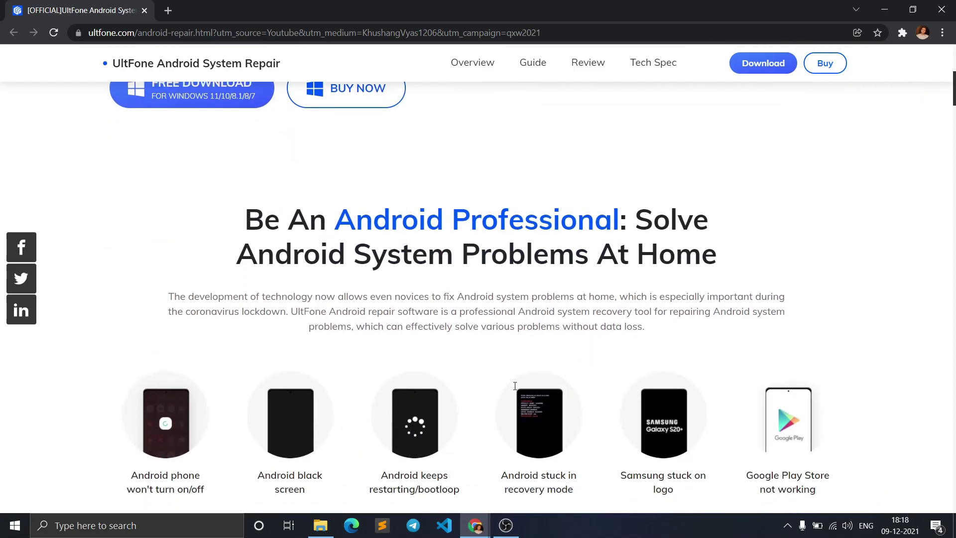
{"action": "scroll", "coordinate": [515, 390], "scroll_direction": "down", "scroll_amount": 1}
{"action": "scroll", "coordinate": [299, 446], "scroll_direction": "down", "scroll_amount": 1}
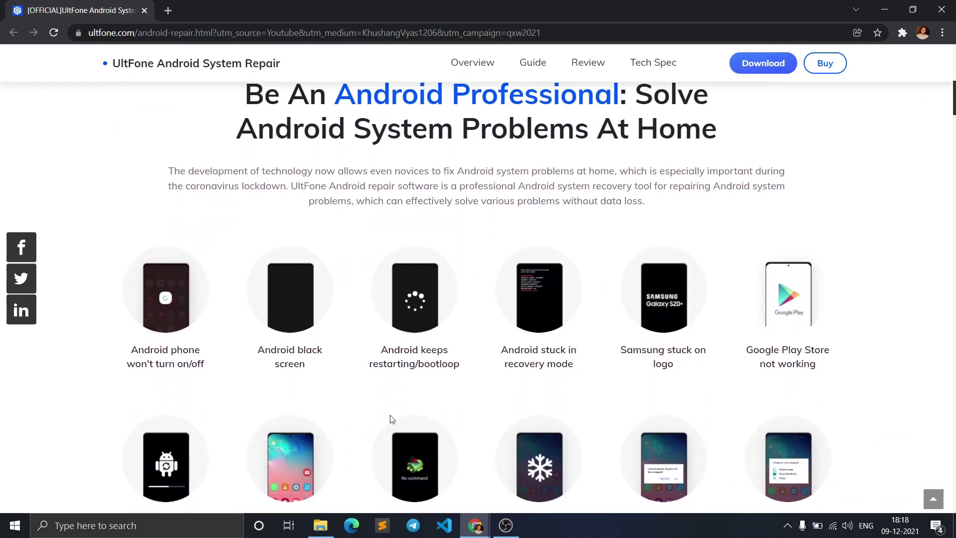
{"action": "scroll", "coordinate": [391, 419], "scroll_direction": "up", "scroll_amount": 5}
{"action": "scroll", "coordinate": [436, 337], "scroll_direction": "up", "scroll_amount": 4}
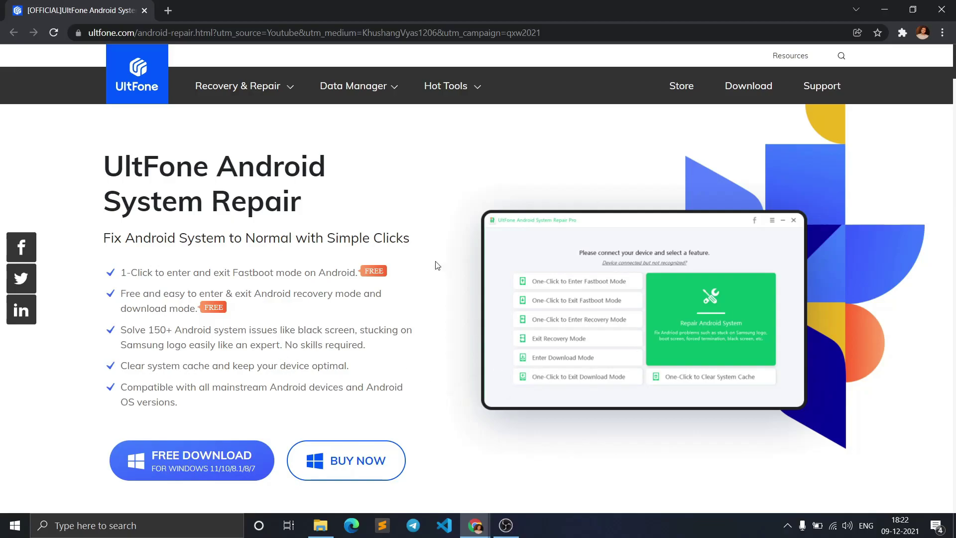
{"action": "scroll", "coordinate": [431, 271], "scroll_direction": "down", "scroll_amount": 2}
{"action": "scroll", "coordinate": [429, 276], "scroll_direction": "down", "scroll_amount": 2}
{"action": "scroll", "coordinate": [426, 281], "scroll_direction": "down", "scroll_amount": 4}
{"action": "scroll", "coordinate": [426, 284], "scroll_direction": "down", "scroll_amount": 4}
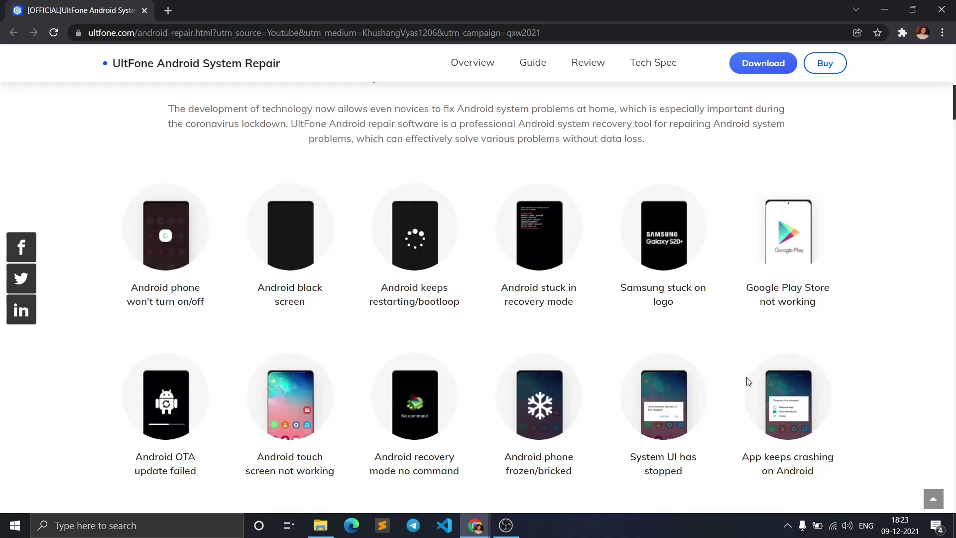
Step: Scroll through the product page's feature sections
{"action": "scroll", "coordinate": [539, 315], "scroll_direction": "down", "scroll_amount": 1}
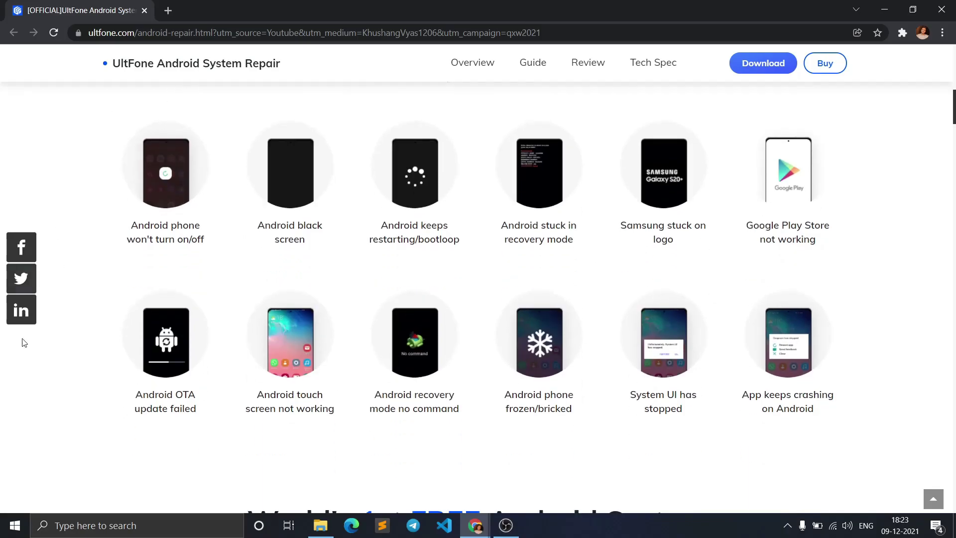
{"action": "scroll", "coordinate": [449, 322], "scroll_direction": "down", "scroll_amount": 1}
{"action": "scroll", "coordinate": [413, 344], "scroll_direction": "down", "scroll_amount": 1}
{"action": "scroll", "coordinate": [299, 249], "scroll_direction": "down", "scroll_amount": 1}
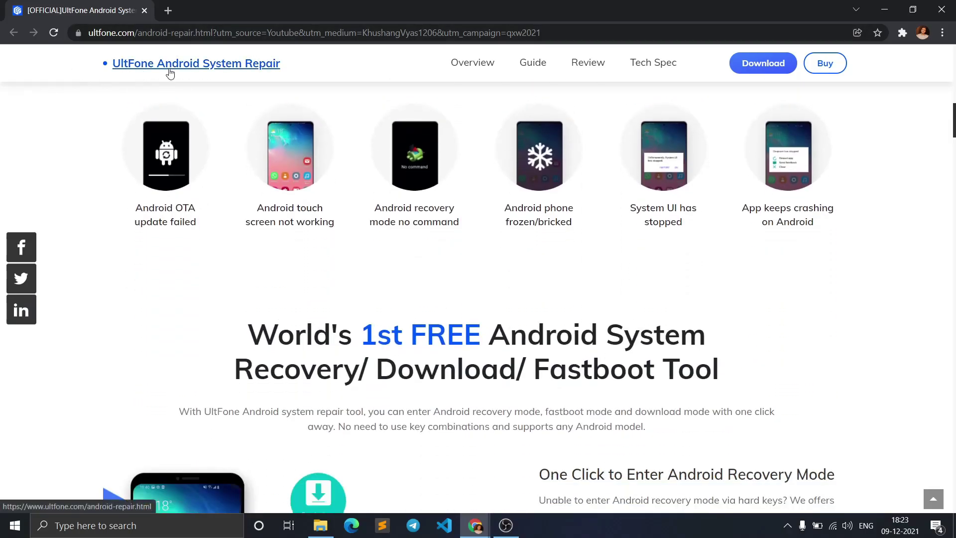
{"action": "scroll", "coordinate": [331, 220], "scroll_direction": "down", "scroll_amount": 1}
{"action": "scroll", "coordinate": [380, 257], "scroll_direction": "down", "scroll_amount": 3}
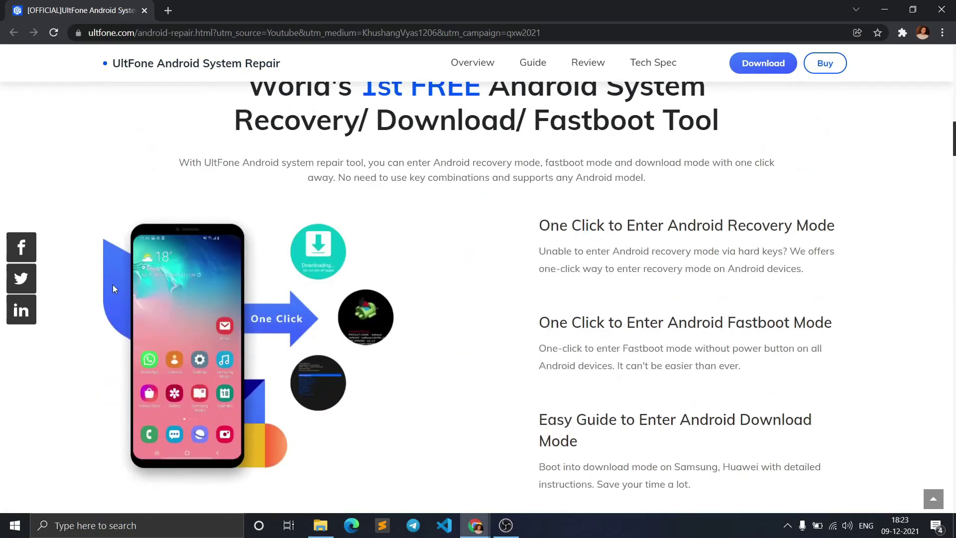
{"action": "scroll", "coordinate": [114, 288], "scroll_direction": "down", "scroll_amount": 9}
{"action": "scroll", "coordinate": [343, 355], "scroll_direction": "up", "scroll_amount": 3}
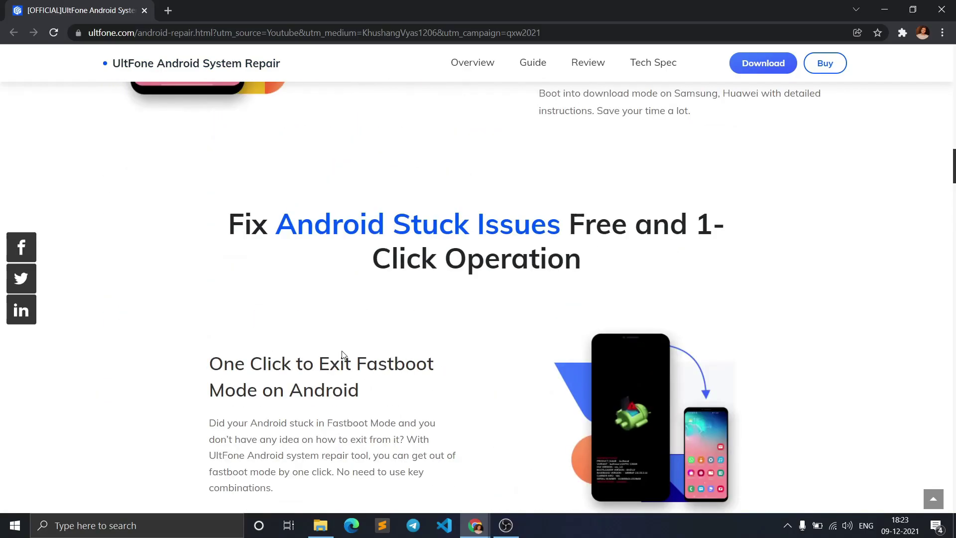
{"action": "scroll", "coordinate": [342, 355], "scroll_direction": "down", "scroll_amount": 1}
{"action": "scroll", "coordinate": [340, 351], "scroll_direction": "down", "scroll_amount": 6}
{"action": "scroll", "coordinate": [341, 351], "scroll_direction": "down", "scroll_amount": 6}
{"action": "scroll", "coordinate": [349, 349], "scroll_direction": "down", "scroll_amount": 6}
{"action": "scroll", "coordinate": [349, 345], "scroll_direction": "up", "scroll_amount": 1}
{"action": "scroll", "coordinate": [349, 346], "scroll_direction": "up", "scroll_amount": 5}
{"action": "scroll", "coordinate": [350, 346], "scroll_direction": "down", "scroll_amount": 13}
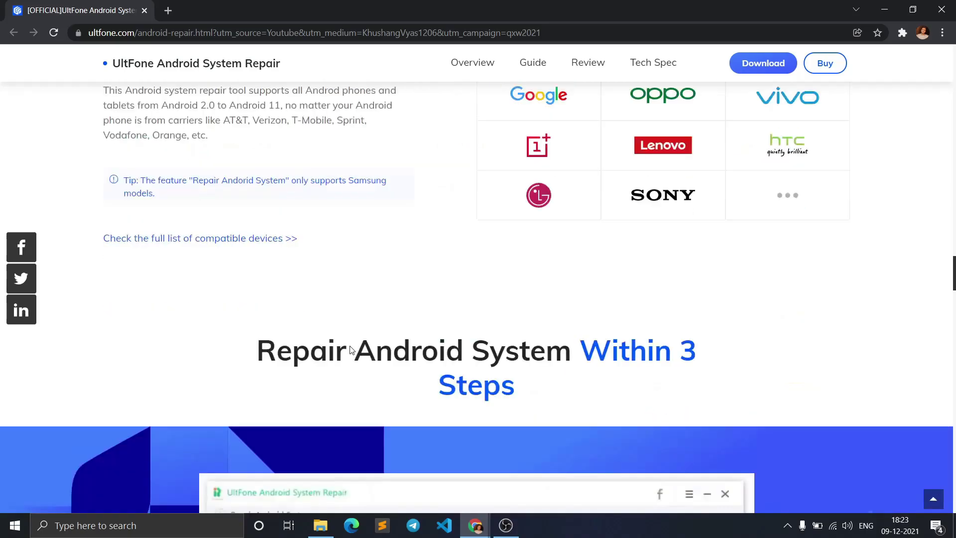
{"action": "scroll", "coordinate": [343, 339], "scroll_direction": "up", "scroll_amount": 2}
{"action": "scroll", "coordinate": [335, 330], "scroll_direction": "up", "scroll_amount": 9}
{"action": "scroll", "coordinate": [299, 299], "scroll_direction": "down", "scroll_amount": 1}
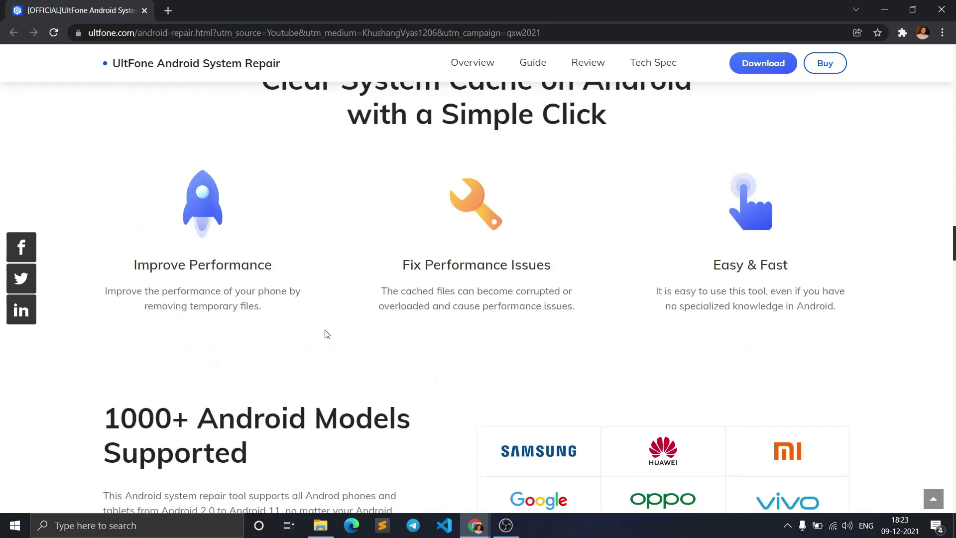
{"action": "scroll", "coordinate": [249, 274], "scroll_direction": "down", "scroll_amount": 4}
{"action": "scroll", "coordinate": [222, 263], "scroll_direction": "up", "scroll_amount": 5}
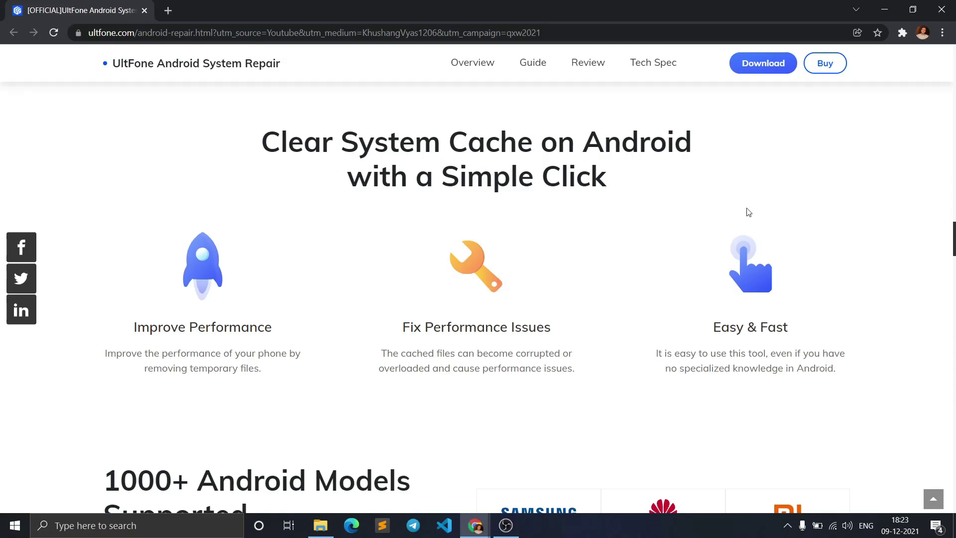
{"action": "scroll", "coordinate": [250, 292], "scroll_direction": "down", "scroll_amount": 1}
{"action": "scroll", "coordinate": [250, 292], "scroll_direction": "down", "scroll_amount": 4}
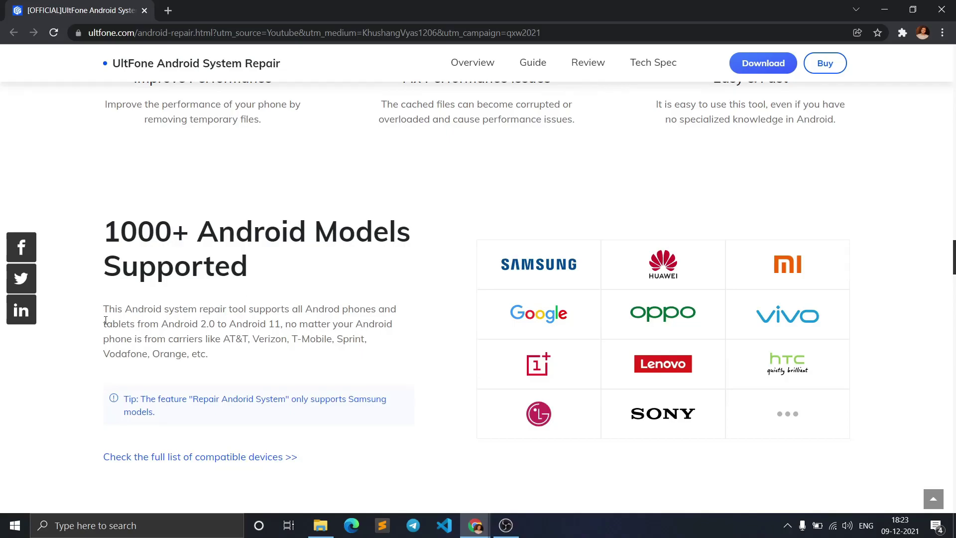
{"action": "scroll", "coordinate": [234, 320], "scroll_direction": "down", "scroll_amount": 2}
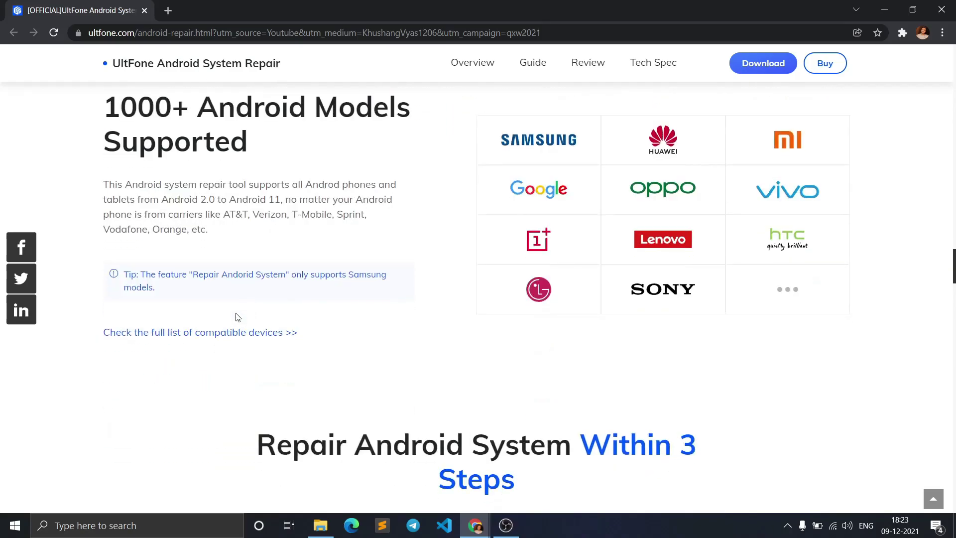
Step: Highlight the supported Android version text, then return to the top of the page
{"action": "left_click_drag", "start_coordinate": [278, 197], "coordinate": [243, 201]}
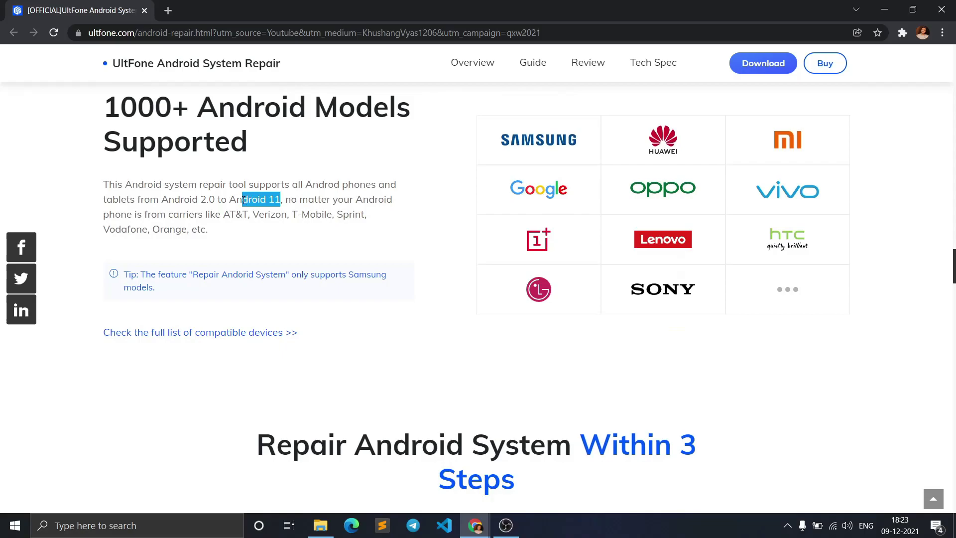
{"action": "left_click", "coordinate": [327, 250]}
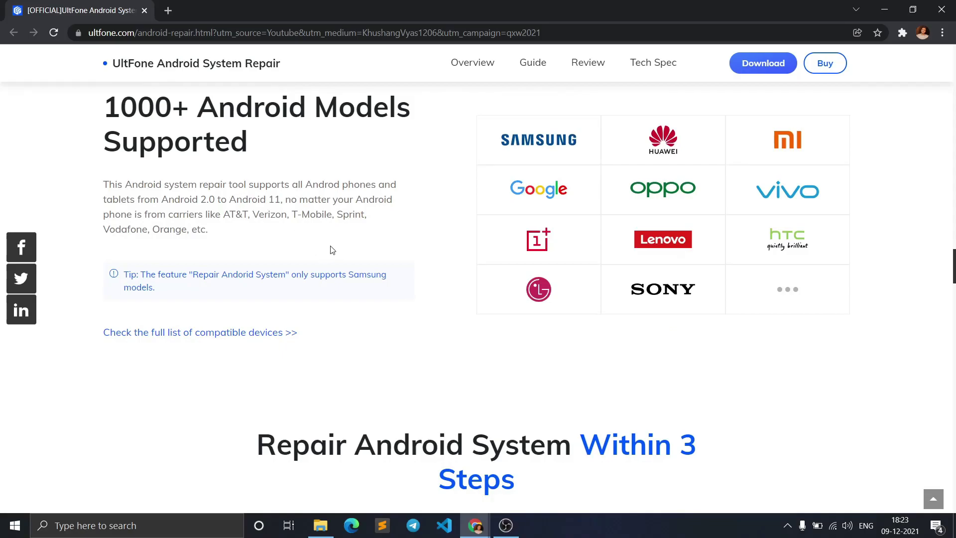
{"action": "scroll", "coordinate": [332, 250], "scroll_direction": "down", "scroll_amount": 2}
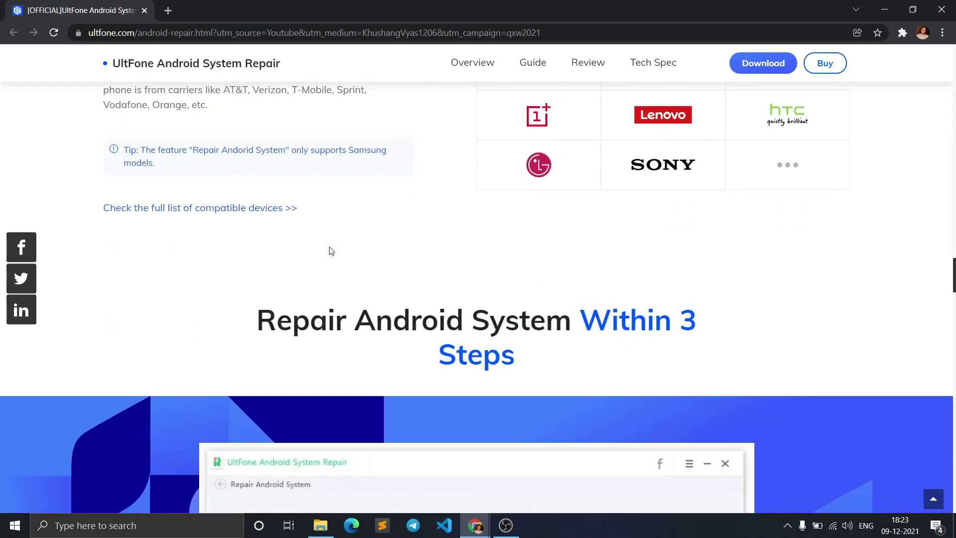
{"action": "key", "text": "Home"}
Step: Download the free Windows installer ultfone-android-system-repair.exe to Downloads\Programs with IDM
{"action": "left_click", "coordinate": [200, 460]}
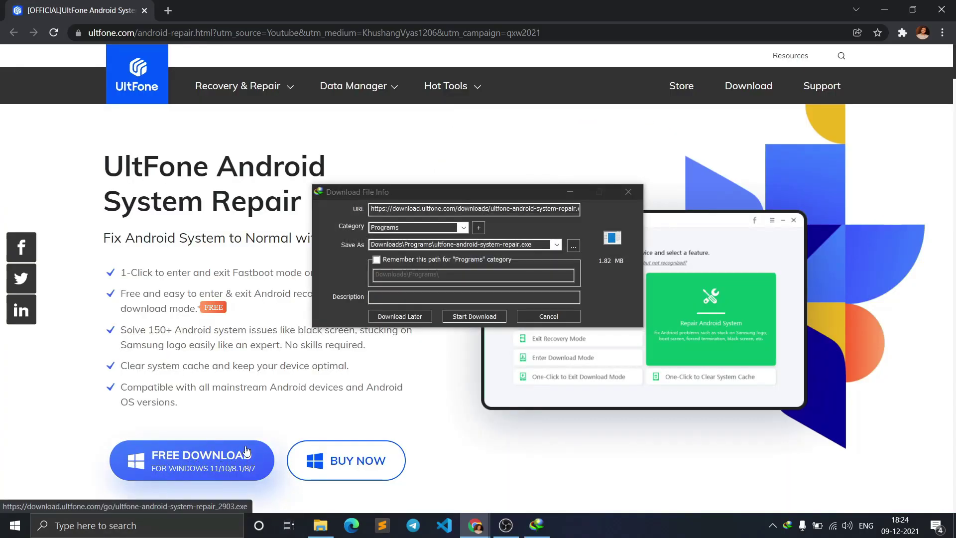
{"action": "left_click", "coordinate": [474, 318]}
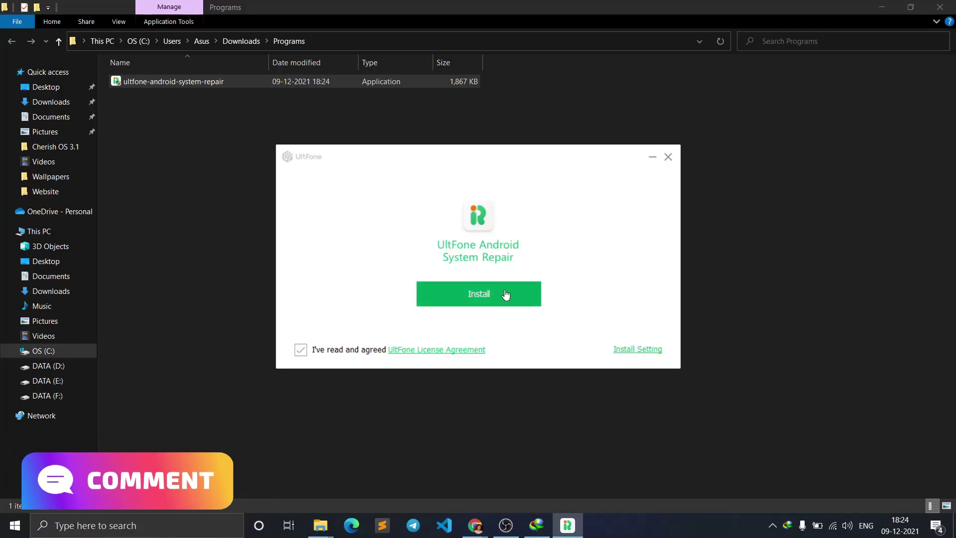
Step: Install UltFone Android System Repair Pro and launch it with the Google device connected
{"action": "left_click", "coordinate": [506, 295]}
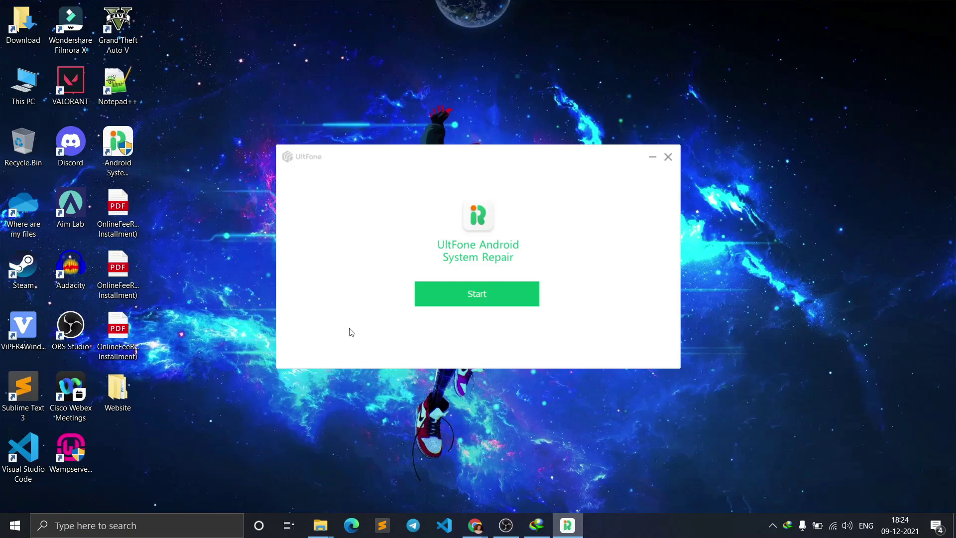
{"action": "left_click", "coordinate": [477, 296]}
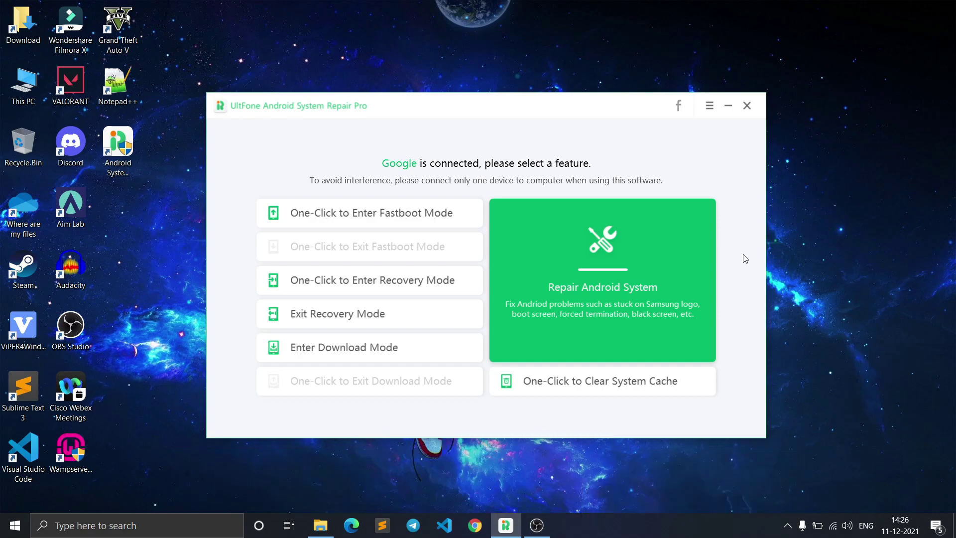
{"action": "left_click", "coordinate": [639, 271]}
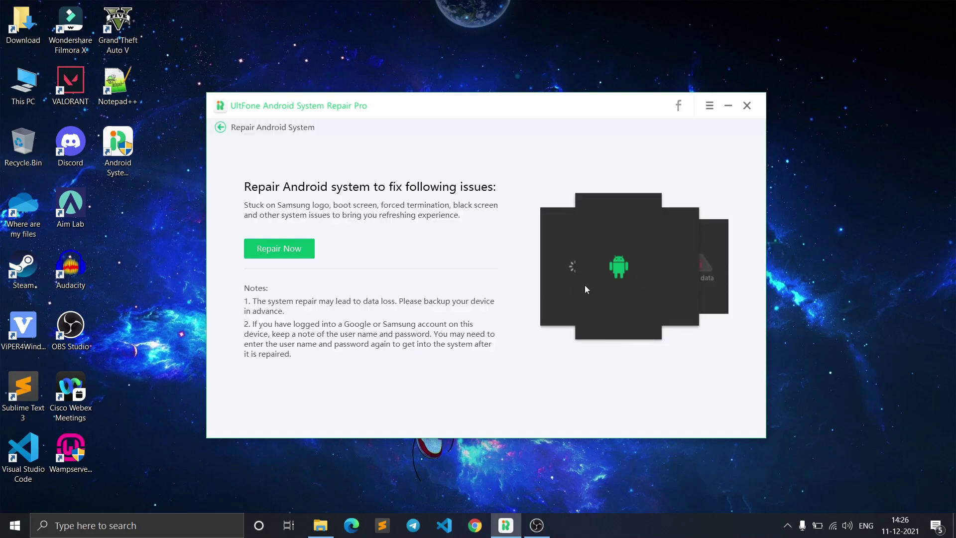
{"action": "left_click", "coordinate": [296, 248]}
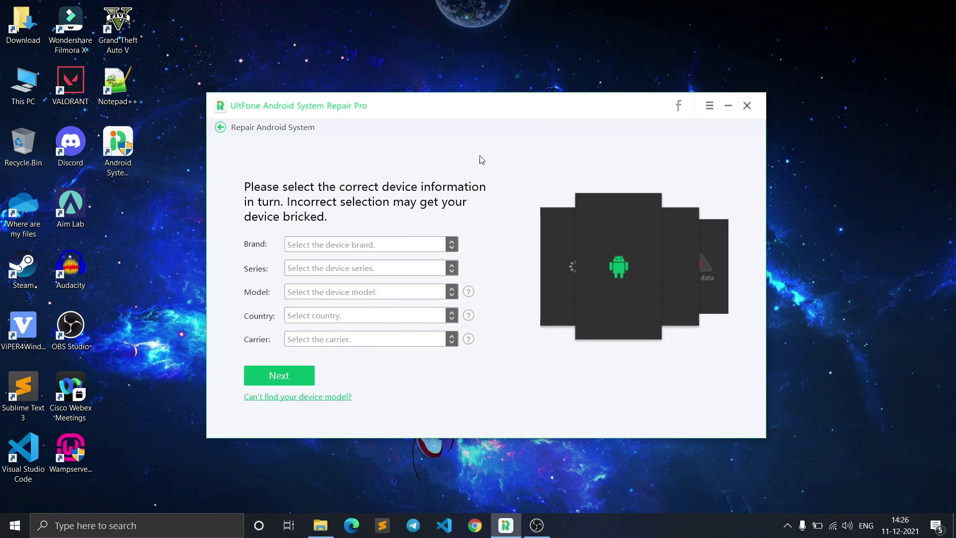
{"action": "left_click", "coordinate": [345, 246]}
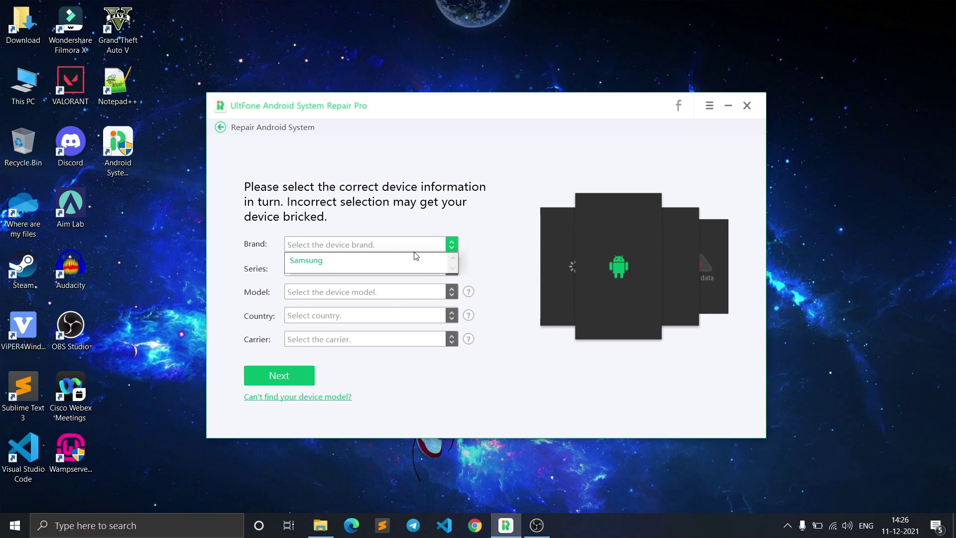
{"action": "left_click", "coordinate": [357, 259]}
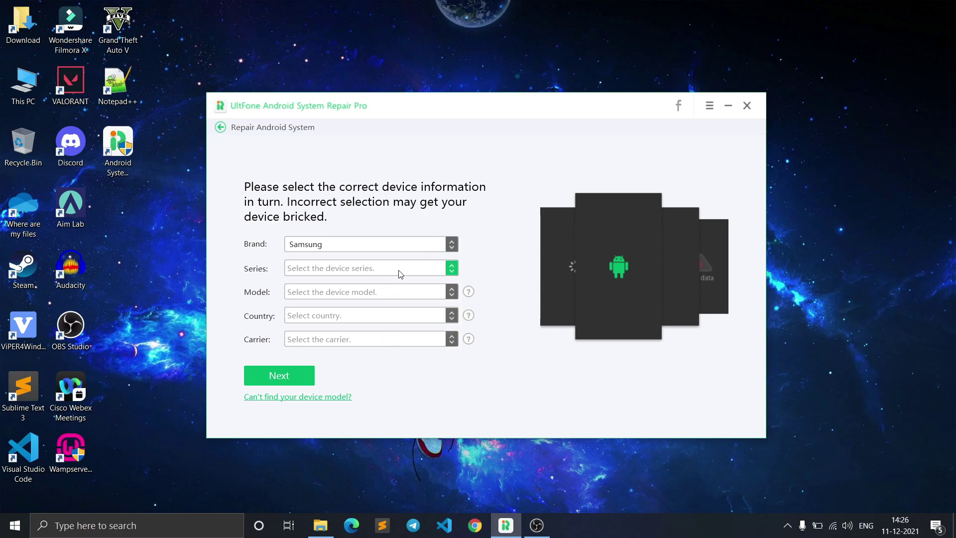
{"action": "left_click", "coordinate": [405, 269]}
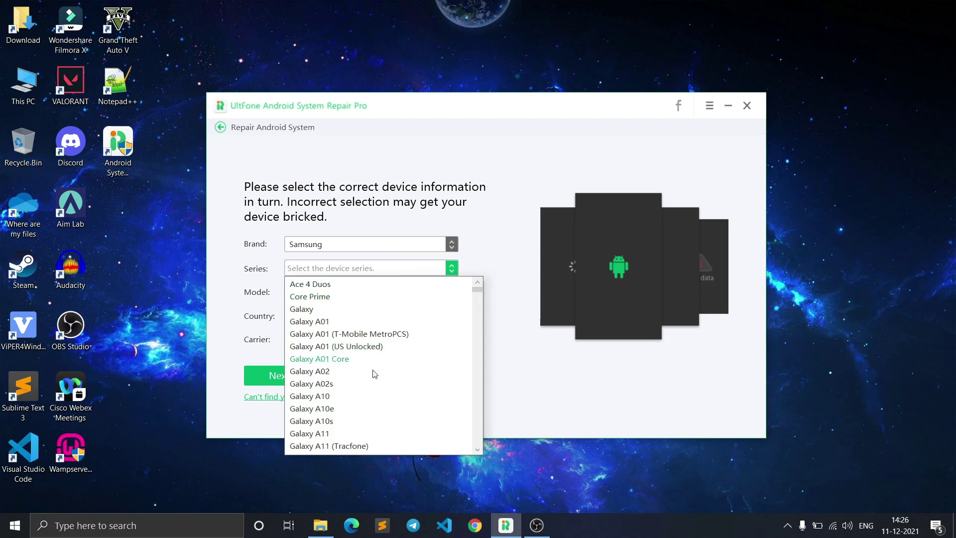
{"action": "scroll", "coordinate": [377, 375], "scroll_direction": "down", "scroll_amount": 4}
{"action": "scroll", "coordinate": [377, 375], "scroll_direction": "down", "scroll_amount": 1}
{"action": "scroll", "coordinate": [379, 373], "scroll_direction": "down", "scroll_amount": 1}
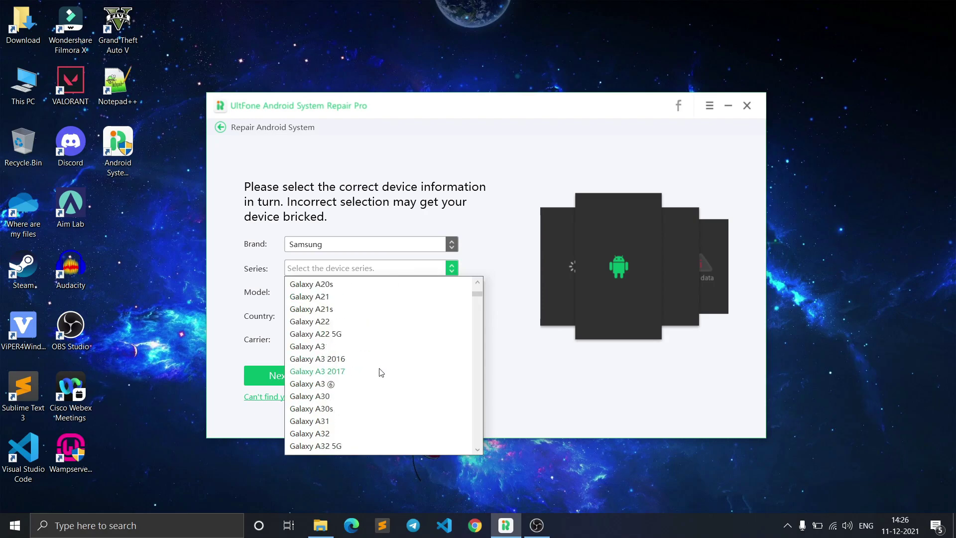
{"action": "scroll", "coordinate": [381, 373], "scroll_direction": "down", "scroll_amount": 2}
{"action": "scroll", "coordinate": [381, 373], "scroll_direction": "down", "scroll_amount": 1}
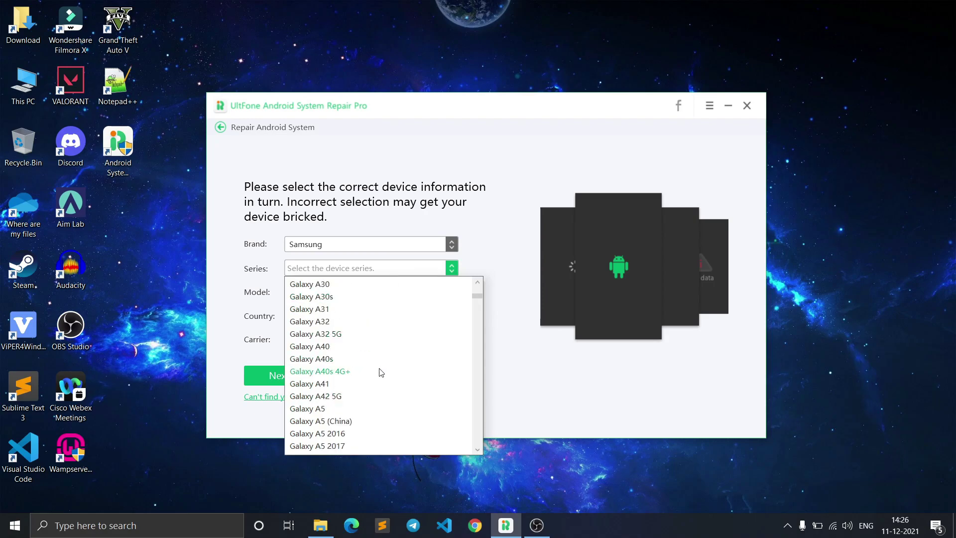
{"action": "scroll", "coordinate": [381, 373], "scroll_direction": "down", "scroll_amount": 2}
{"action": "scroll", "coordinate": [381, 373], "scroll_direction": "up", "scroll_amount": 1}
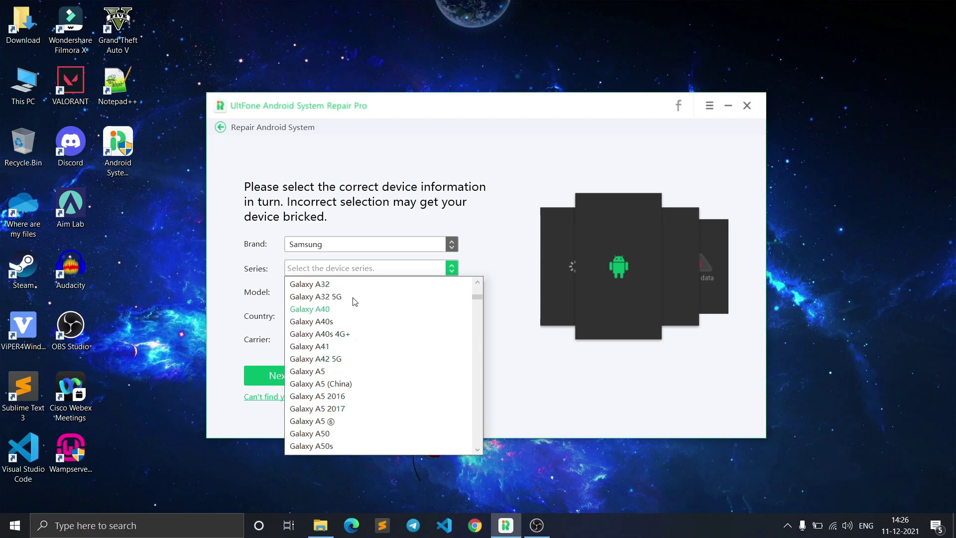
{"action": "scroll", "coordinate": [350, 344], "scroll_direction": "down", "scroll_amount": 1}
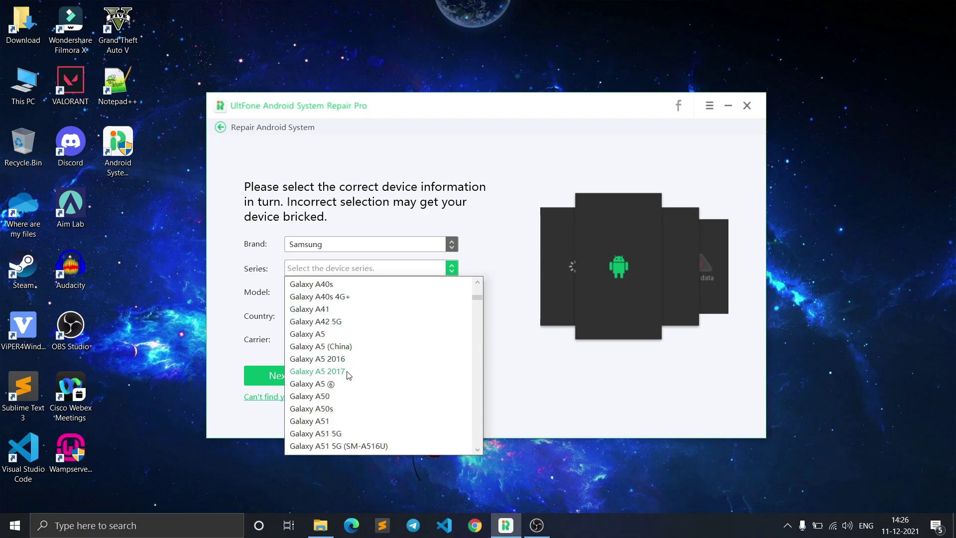
{"action": "scroll", "coordinate": [348, 372], "scroll_direction": "down", "scroll_amount": 4}
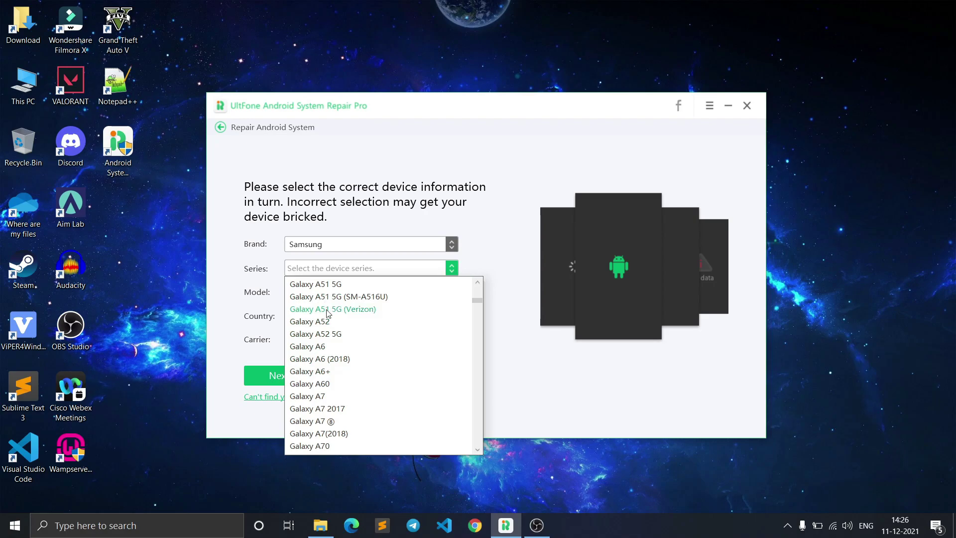
{"action": "scroll", "coordinate": [349, 313], "scroll_direction": "down", "scroll_amount": 3}
{"action": "scroll", "coordinate": [335, 384], "scroll_direction": "down", "scroll_amount": 5}
{"action": "scroll", "coordinate": [335, 393], "scroll_direction": "down", "scroll_amount": 4}
{"action": "scroll", "coordinate": [349, 387], "scroll_direction": "down", "scroll_amount": 4}
{"action": "scroll", "coordinate": [354, 388], "scroll_direction": "down", "scroll_amount": 4}
{"action": "scroll", "coordinate": [358, 387], "scroll_direction": "down", "scroll_amount": 4}
{"action": "scroll", "coordinate": [357, 386], "scroll_direction": "down", "scroll_amount": 5}
{"action": "scroll", "coordinate": [453, 341], "scroll_direction": "down", "scroll_amount": 4}
{"action": "scroll", "coordinate": [479, 360], "scroll_direction": "down", "scroll_amount": 5}
{"action": "scroll", "coordinate": [478, 369], "scroll_direction": "down", "scroll_amount": 5}
{"action": "scroll", "coordinate": [476, 378], "scroll_direction": "down", "scroll_amount": 5}
{"action": "scroll", "coordinate": [477, 381], "scroll_direction": "down", "scroll_amount": 3}
{"action": "scroll", "coordinate": [391, 380], "scroll_direction": "down", "scroll_amount": 3}
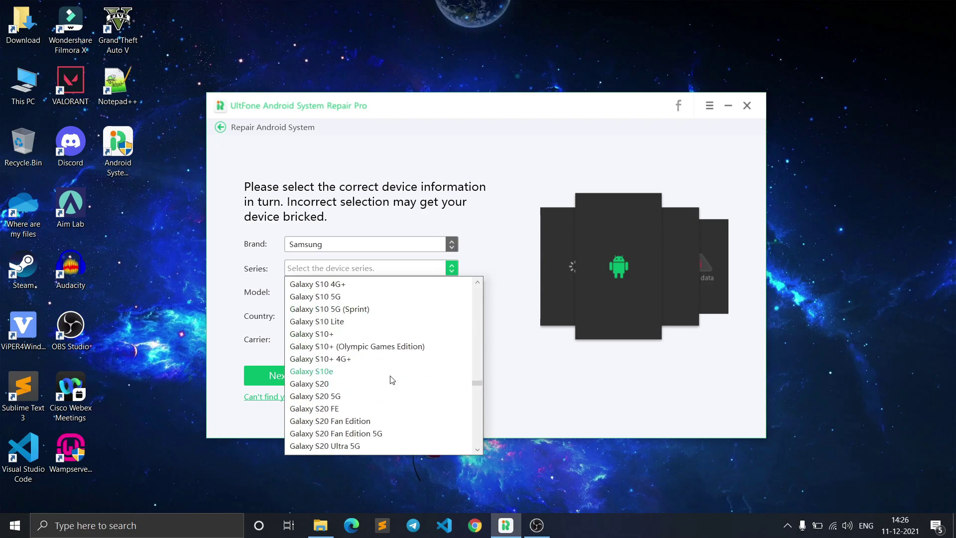
{"action": "scroll", "coordinate": [352, 348], "scroll_direction": "up", "scroll_amount": 4}
{"action": "scroll", "coordinate": [344, 318], "scroll_direction": "down", "scroll_amount": 2}
{"action": "scroll", "coordinate": [338, 324], "scroll_direction": "down", "scroll_amount": 1}
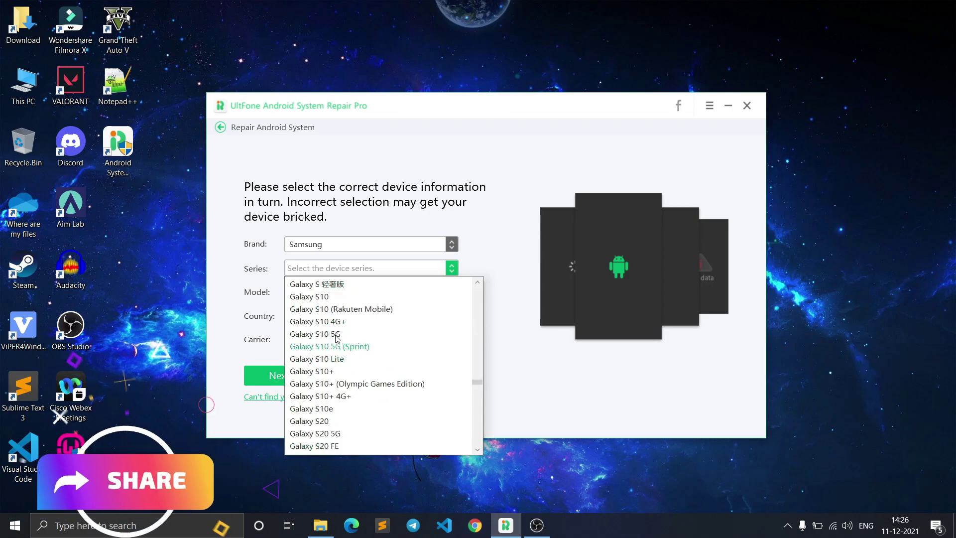
{"action": "scroll", "coordinate": [338, 343], "scroll_direction": "down", "scroll_amount": 1}
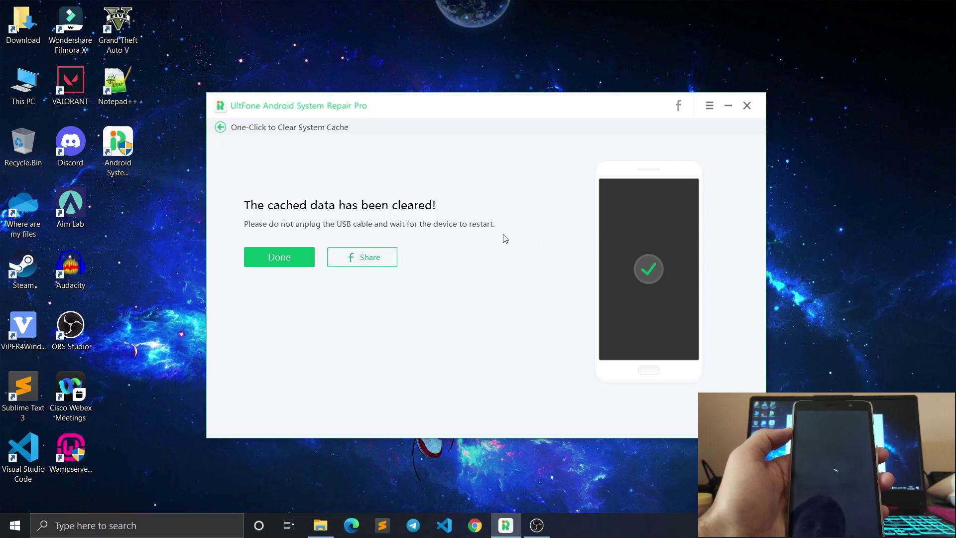
Step: Finish cache clearing, return to the feature menu, and move the window up and right
{"action": "left_click", "coordinate": [306, 257]}
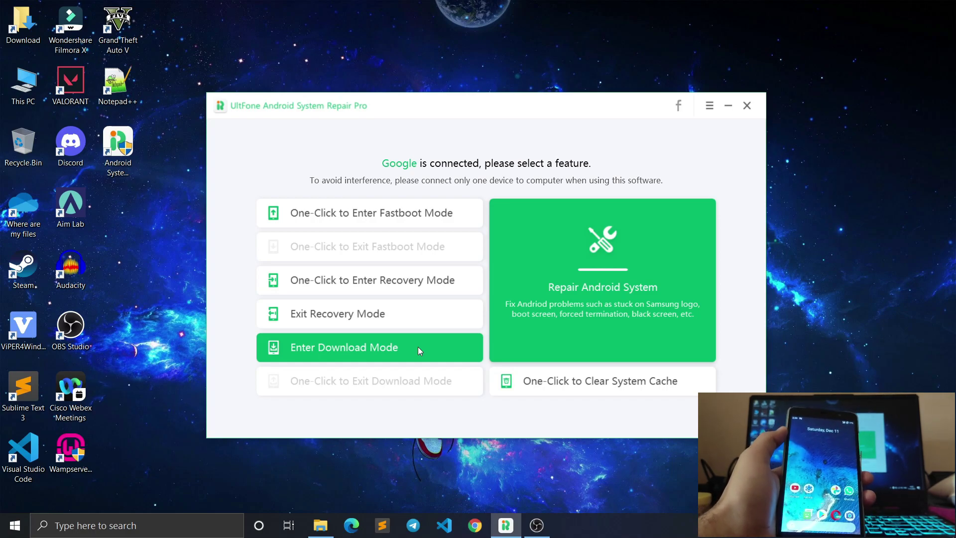
{"action": "mouse_move", "coordinate": [496, 108]}
{"action": "left_mouse_down"}
{"action": "mouse_move", "coordinate": [434, 120]}
{"action": "mouse_move", "coordinate": [541, 85]}
{"action": "mouse_move", "coordinate": [507, 84]}
{"action": "left_mouse_up"}
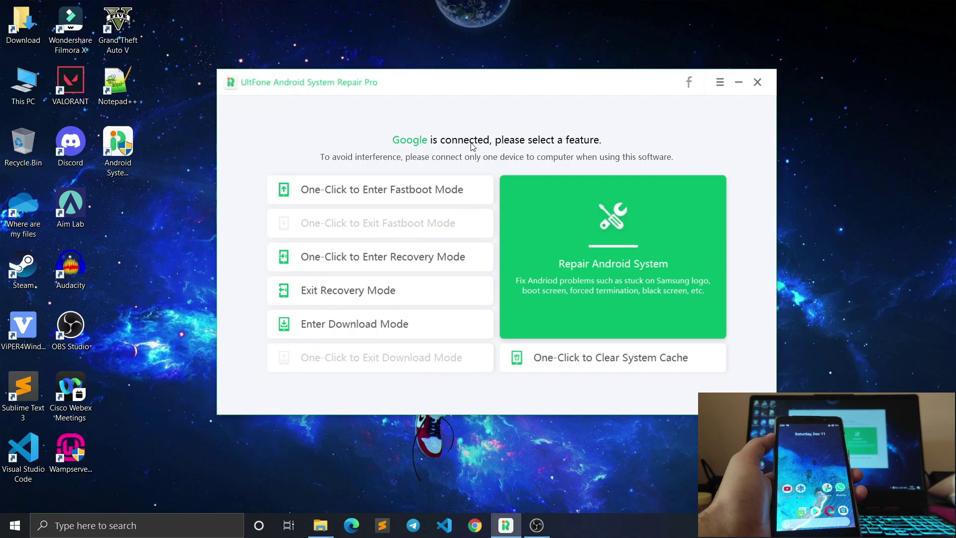
Step: Review the Samsung, Huawei and no-Home-button download mode guides, then start recovery mode
{"action": "left_click", "coordinate": [406, 324]}
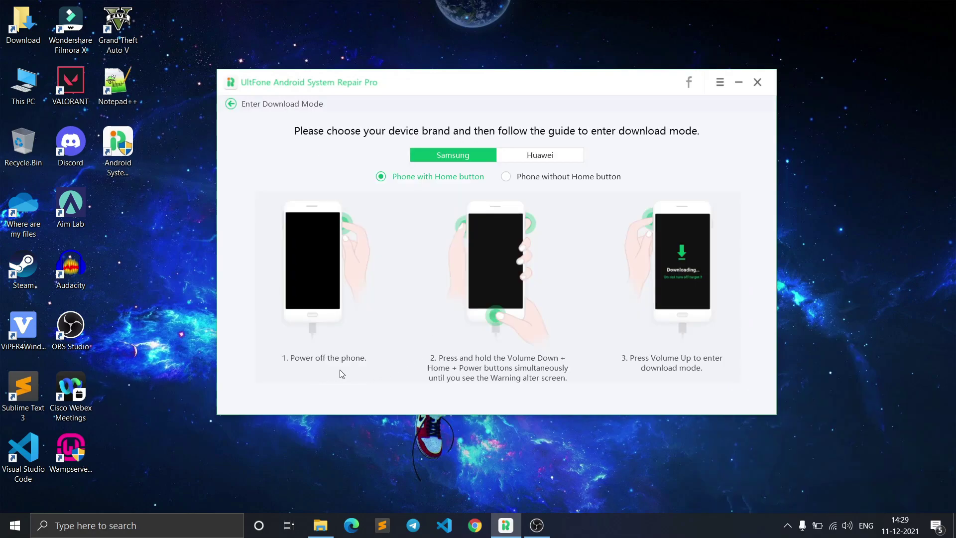
{"action": "left_click", "coordinate": [543, 156]}
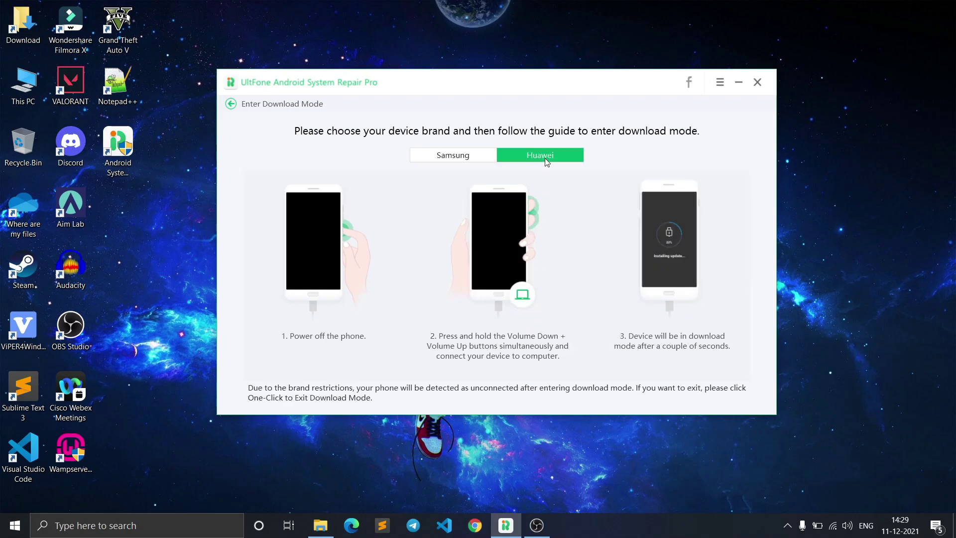
{"action": "left_click", "coordinate": [456, 157]}
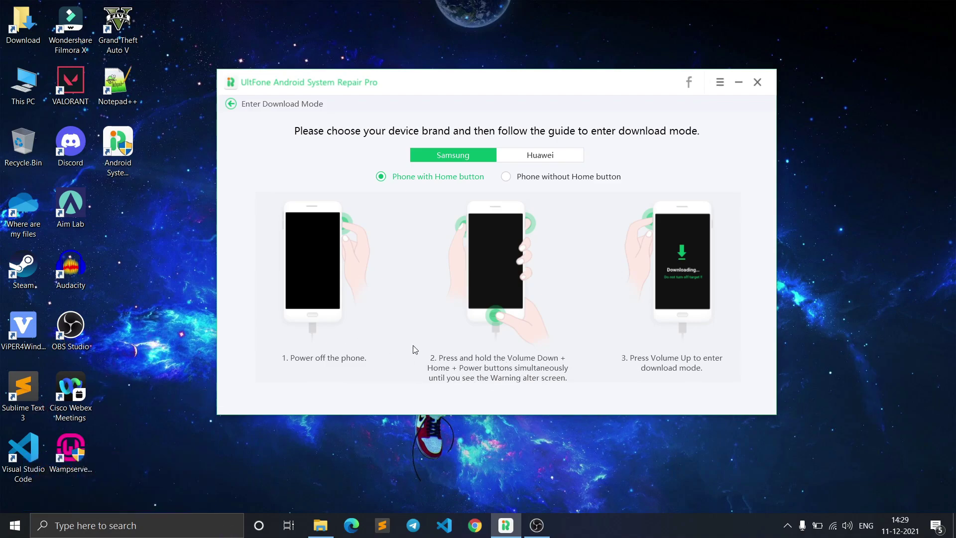
{"action": "left_click", "coordinate": [506, 177]}
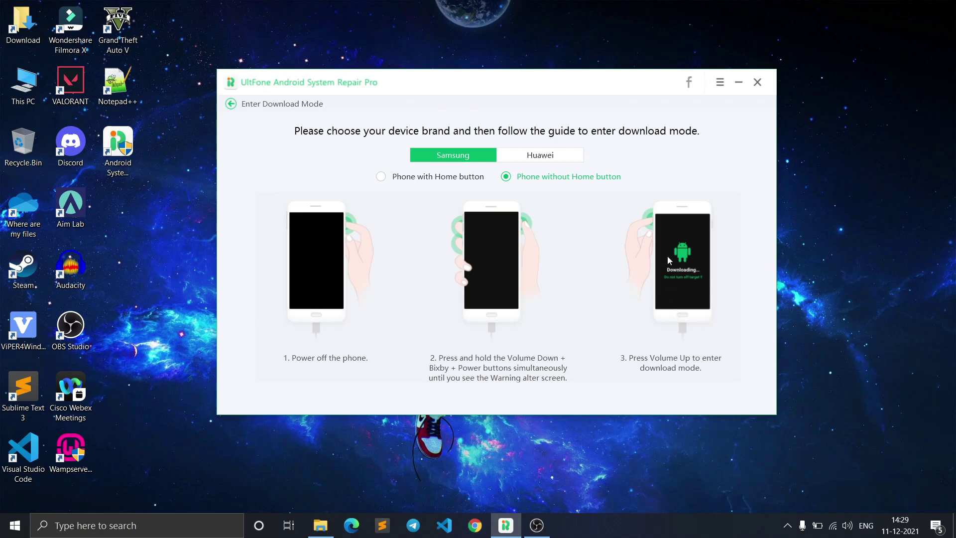
{"action": "left_click", "coordinate": [230, 105]}
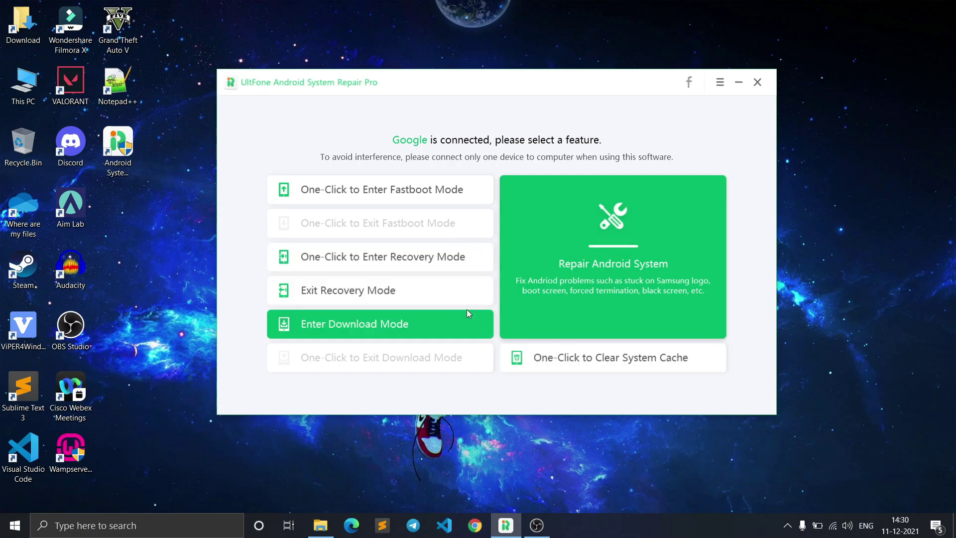
{"action": "left_click", "coordinate": [410, 258]}
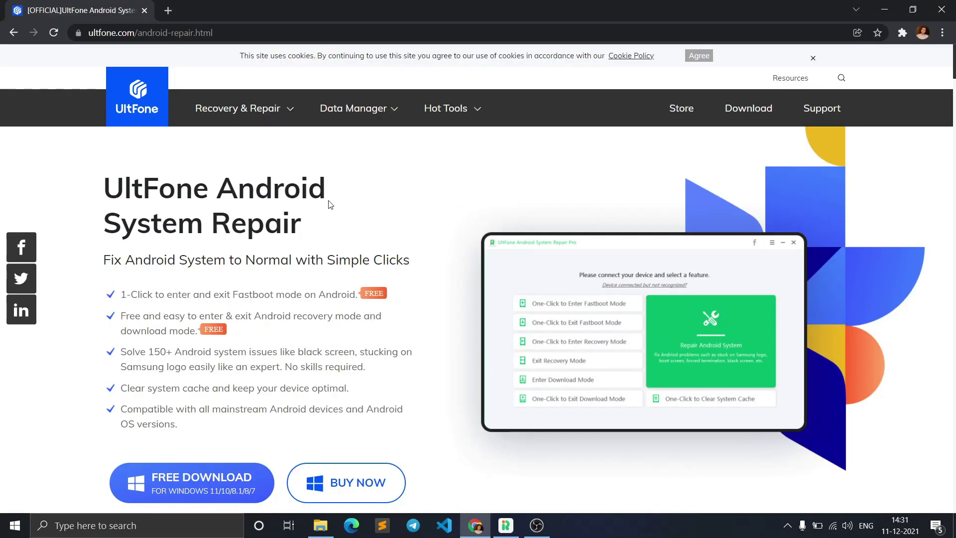
Step: Scroll down the android-repair page to the Choose Your Plan section
{"action": "scroll", "coordinate": [338, 163], "scroll_direction": "down", "scroll_amount": 2}
{"action": "scroll", "coordinate": [362, 241], "scroll_direction": "down", "scroll_amount": 6}
{"action": "scroll", "coordinate": [434, 269], "scroll_direction": "down", "scroll_amount": 10}
{"action": "scroll", "coordinate": [433, 269], "scroll_direction": "up", "scroll_amount": 6}
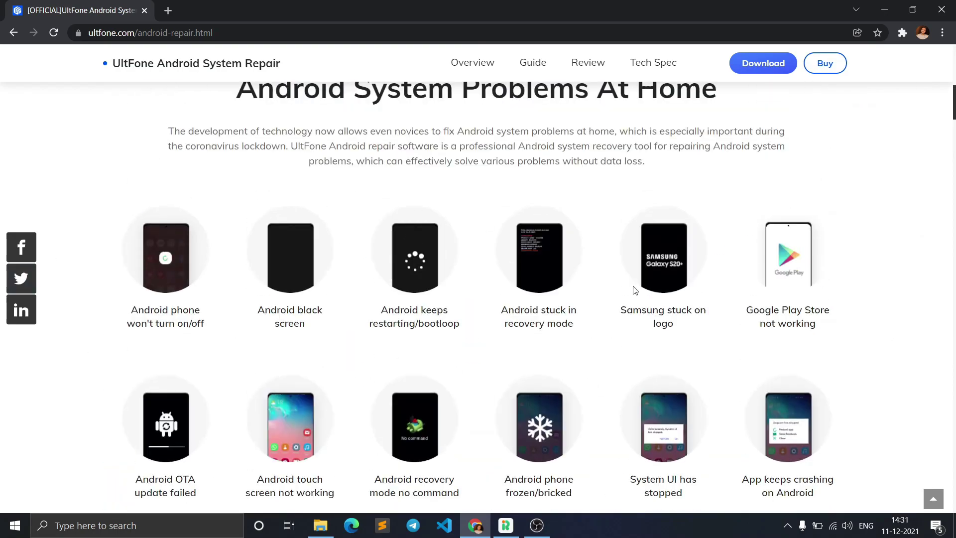
{"action": "scroll", "coordinate": [677, 357], "scroll_direction": "down", "scroll_amount": 2}
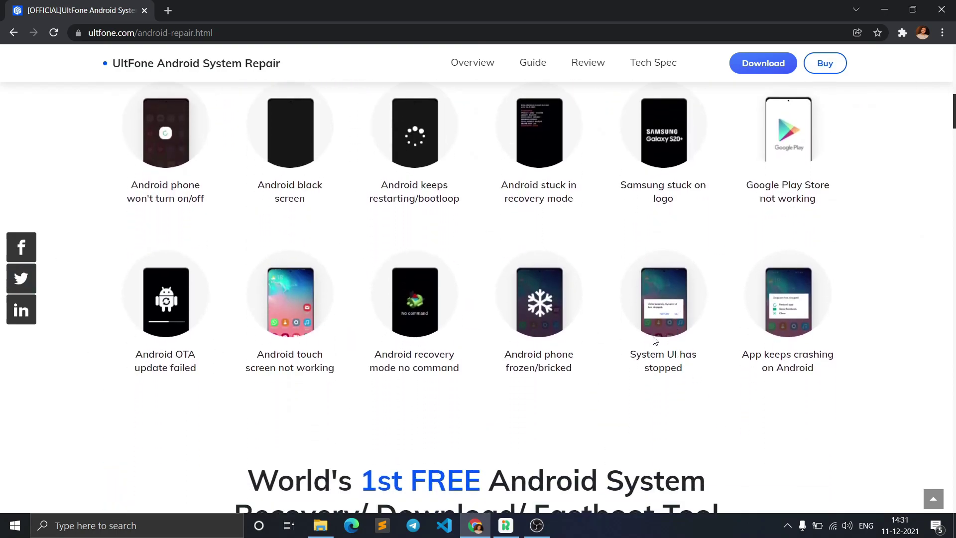
{"action": "scroll", "coordinate": [392, 147], "scroll_direction": "down", "scroll_amount": 7}
{"action": "scroll", "coordinate": [664, 359], "scroll_direction": "down", "scroll_amount": 8}
{"action": "scroll", "coordinate": [543, 171], "scroll_direction": "down", "scroll_amount": 10}
{"action": "scroll", "coordinate": [528, 319], "scroll_direction": "down", "scroll_amount": 1}
{"action": "scroll", "coordinate": [532, 292], "scroll_direction": "down", "scroll_amount": 1}
{"action": "scroll", "coordinate": [532, 291], "scroll_direction": "down", "scroll_amount": 3}
{"action": "scroll", "coordinate": [573, 273], "scroll_direction": "down", "scroll_amount": 2}
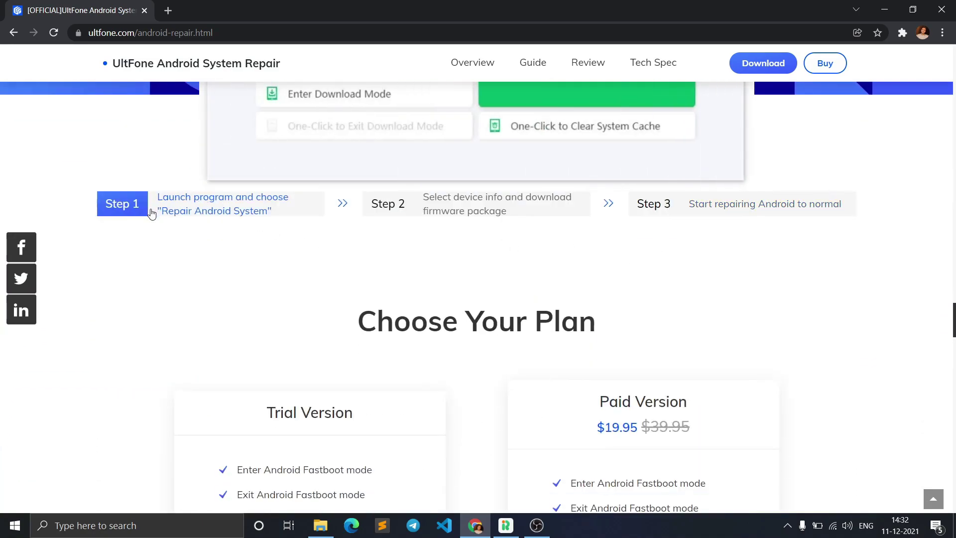
{"action": "scroll", "coordinate": [536, 212], "scroll_direction": "up", "scroll_amount": 4}
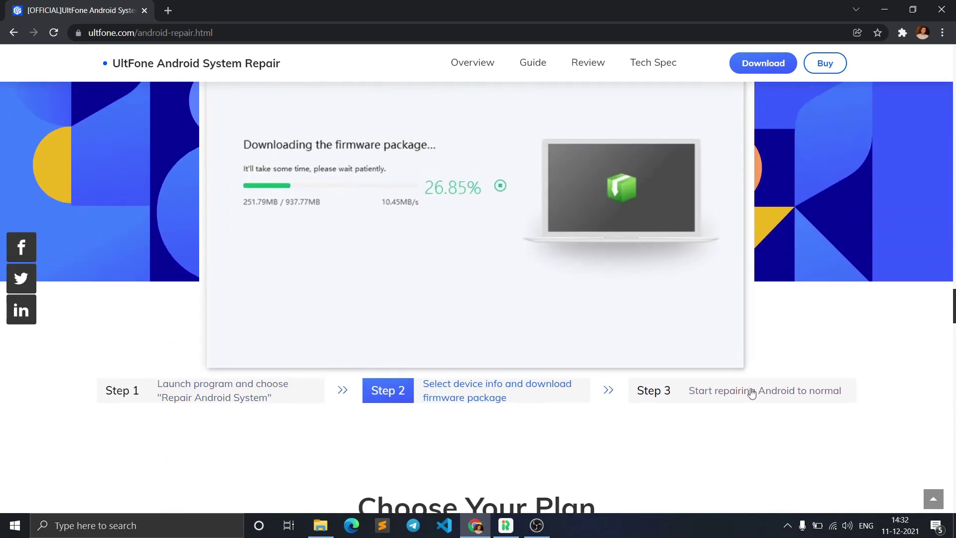
{"action": "scroll", "coordinate": [731, 401], "scroll_direction": "down", "scroll_amount": 5}
{"action": "scroll", "coordinate": [507, 281], "scroll_direction": "down", "scroll_amount": 4}
{"action": "scroll", "coordinate": [506, 282], "scroll_direction": "up", "scroll_amount": 1}
Step: Highlight the Trial Version features, then review the $19.95 Paid Version feature list
{"action": "left_click_drag", "start_coordinate": [229, 220], "coordinate": [382, 352]}
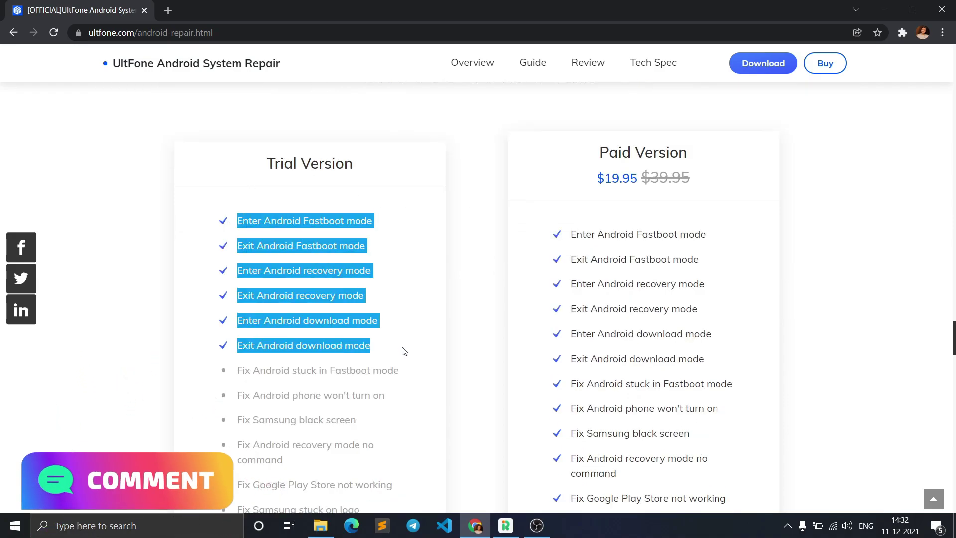
{"action": "scroll", "coordinate": [435, 245], "scroll_direction": "down", "scroll_amount": 1}
{"action": "left_click", "coordinate": [443, 235]}
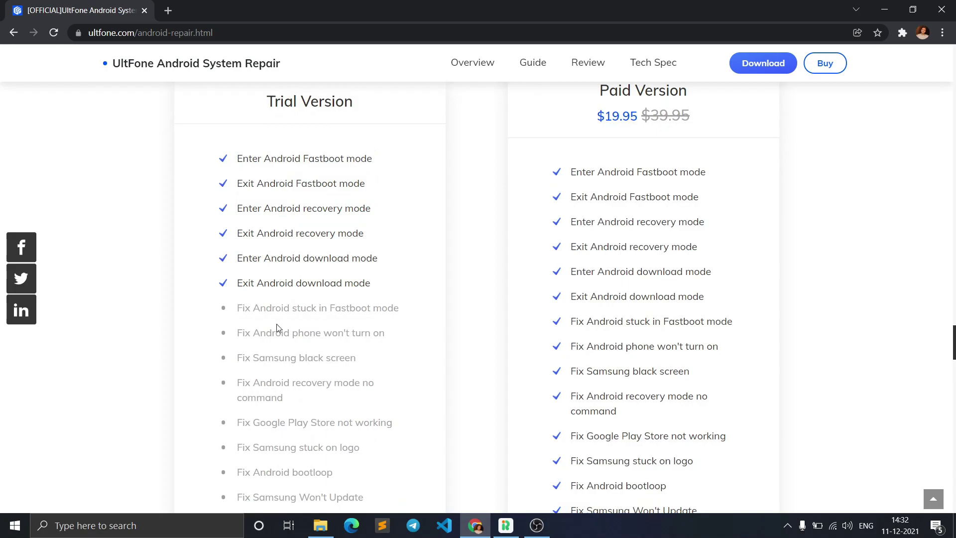
{"action": "scroll", "coordinate": [673, 243], "scroll_direction": "up", "scroll_amount": 3}
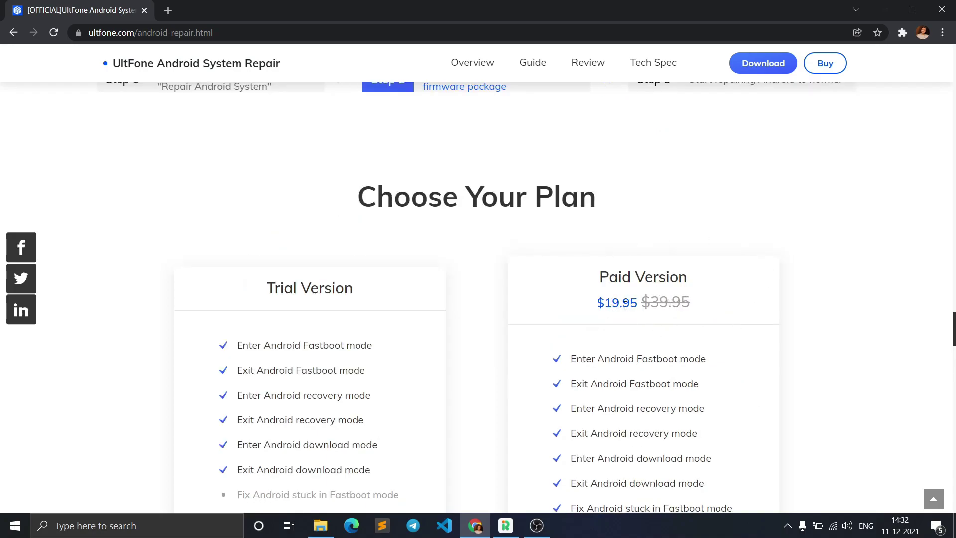
{"action": "scroll", "coordinate": [641, 305], "scroll_direction": "down", "scroll_amount": 6}
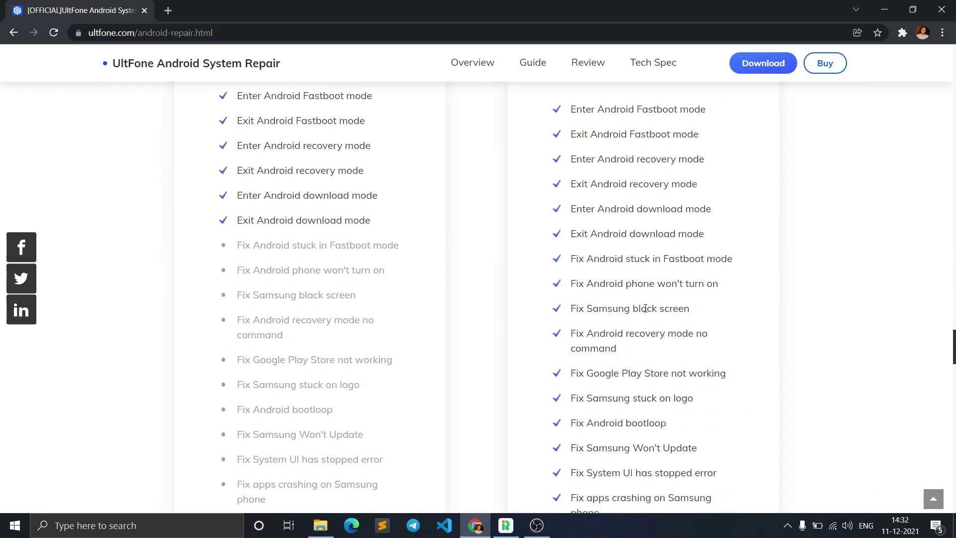
{"action": "scroll", "coordinate": [643, 303], "scroll_direction": "down", "scroll_amount": 6}
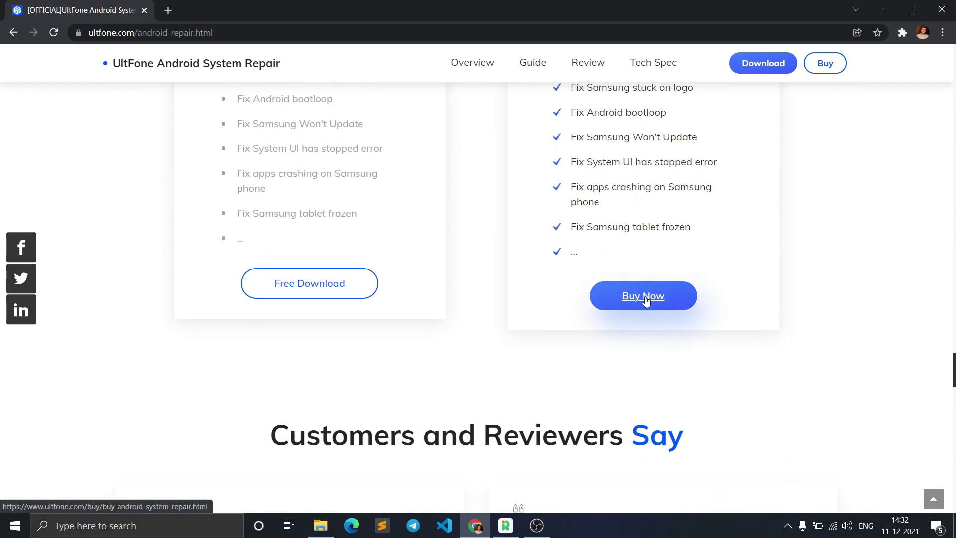
Step: Open the Paid Version's Buy Now page showing 1-month $19.95, 1-year $29.95, lifetime $39.95 licenses
{"action": "left_click", "coordinate": [622, 318]}
{"action": "scroll", "coordinate": [552, 375], "scroll_direction": "down", "scroll_amount": 4}
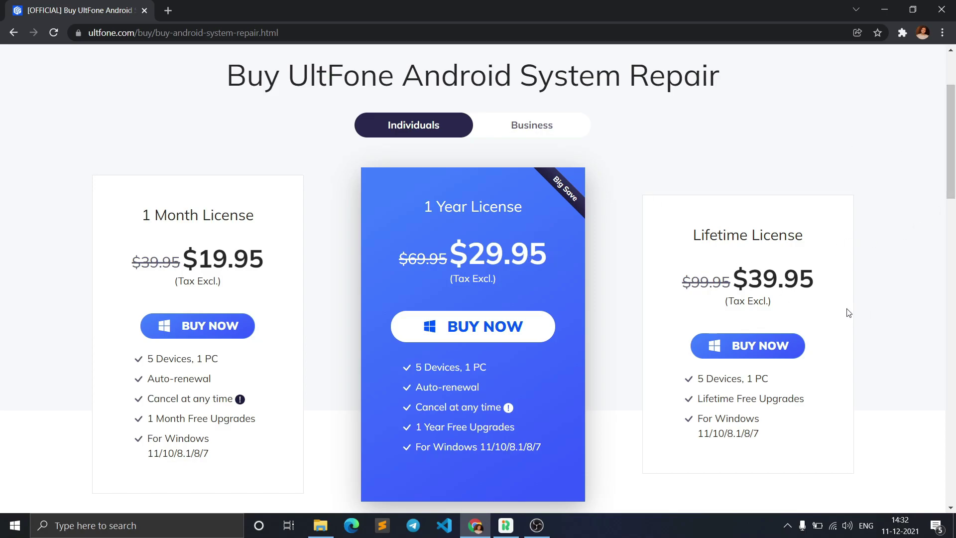
{"action": "scroll", "coordinate": [812, 309], "scroll_direction": "down", "scroll_amount": 5}
{"action": "scroll", "coordinate": [797, 305], "scroll_direction": "down", "scroll_amount": 7}
{"action": "scroll", "coordinate": [797, 308], "scroll_direction": "up", "scroll_amount": 8}
{"action": "scroll", "coordinate": [797, 310], "scroll_direction": "up", "scroll_amount": 6}
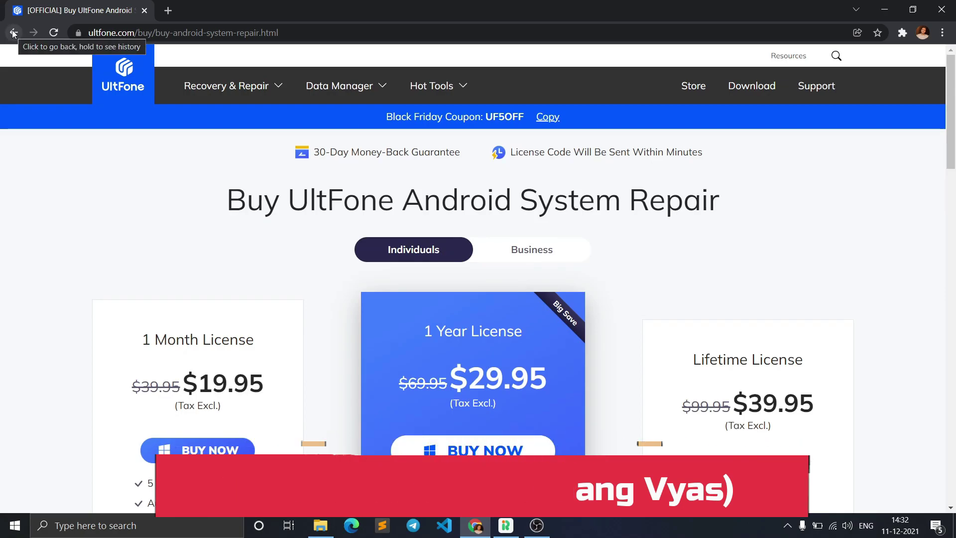
Step: Return to the product page and scroll up to its free download and buy overview
{"action": "left_click", "coordinate": [13, 33]}
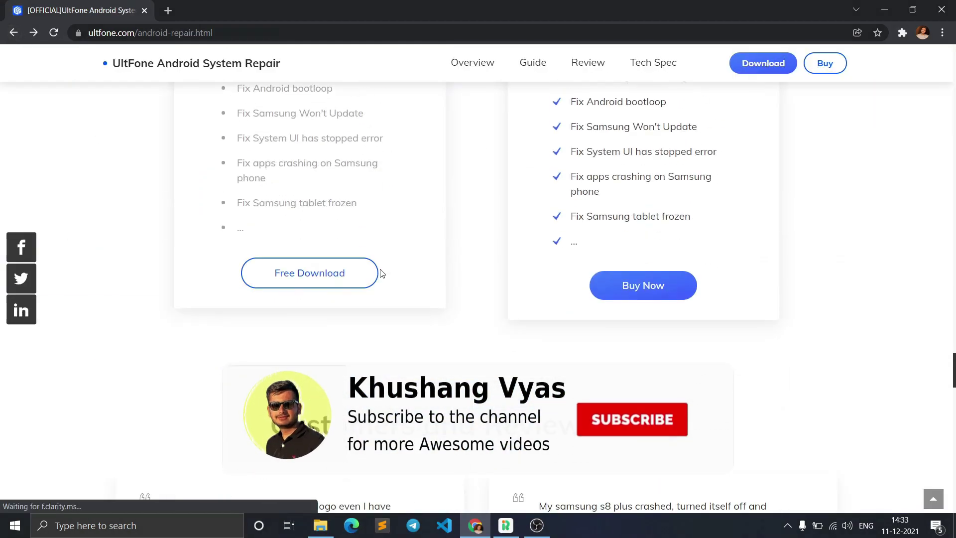
{"action": "scroll", "coordinate": [331, 274], "scroll_direction": "up", "scroll_amount": 5}
{"action": "scroll", "coordinate": [334, 239], "scroll_direction": "up", "scroll_amount": 2}
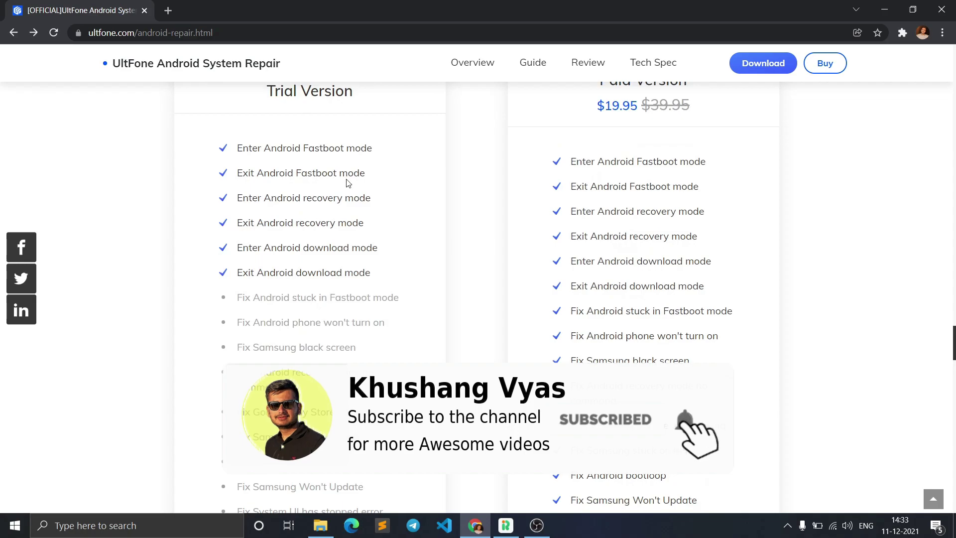
{"action": "scroll", "coordinate": [623, 333], "scroll_direction": "down", "scroll_amount": 10}
{"action": "scroll", "coordinate": [649, 327], "scroll_direction": "up", "scroll_amount": 5}
{"action": "scroll", "coordinate": [649, 327], "scroll_direction": "up", "scroll_amount": 5}
{"action": "scroll", "coordinate": [677, 313], "scroll_direction": "up", "scroll_amount": 5}
{"action": "scroll", "coordinate": [670, 284], "scroll_direction": "up", "scroll_amount": 15}
{"action": "scroll", "coordinate": [669, 285], "scroll_direction": "down", "scroll_amount": 1}
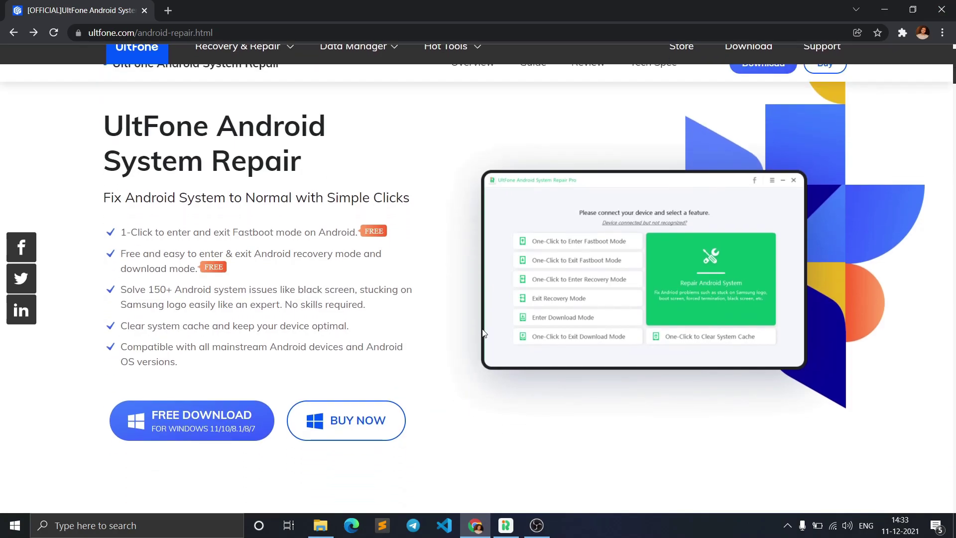
{"action": "scroll", "coordinate": [483, 333], "scroll_direction": "up", "scroll_amount": 1}
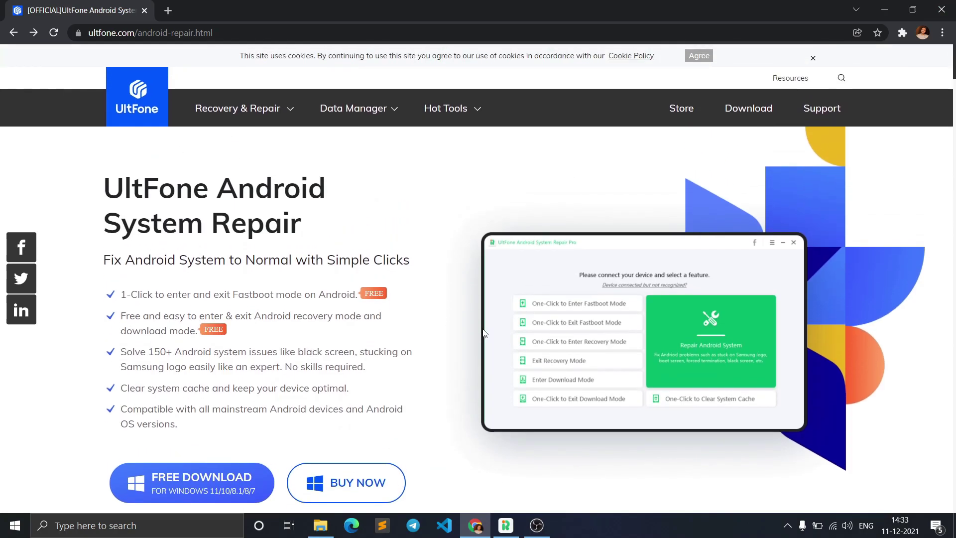